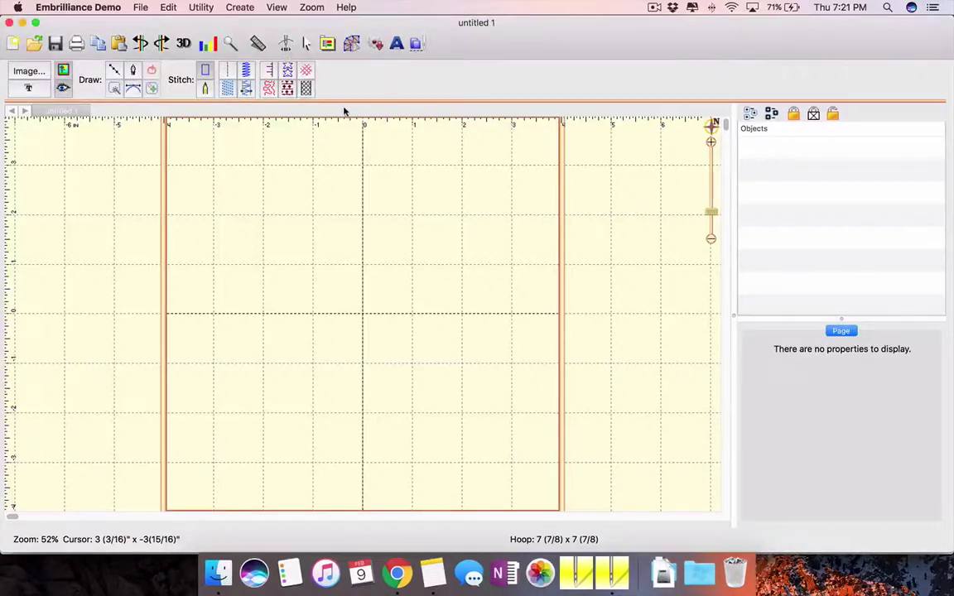
# Step: Place the Cloud 1 outline from the library's Clouds and Bubbles set into the hoop
pyautogui.click(374, 45)
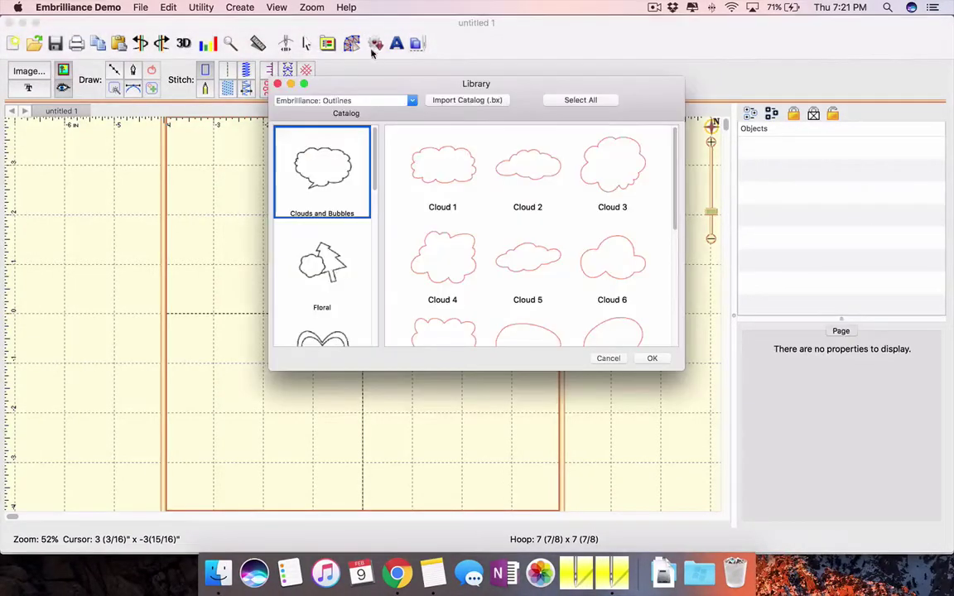
pyautogui.click(446, 181)
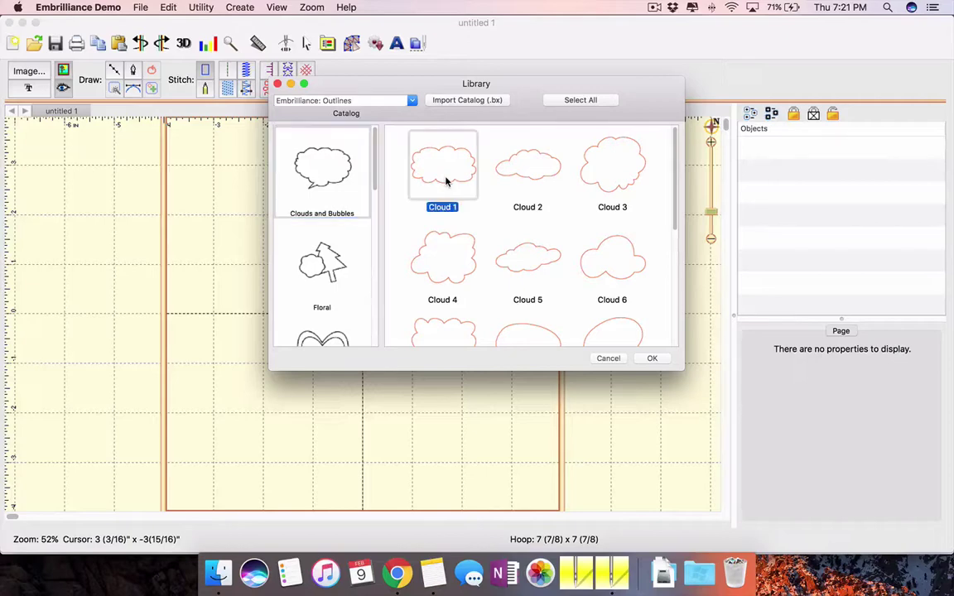
pyautogui.click(652, 359)
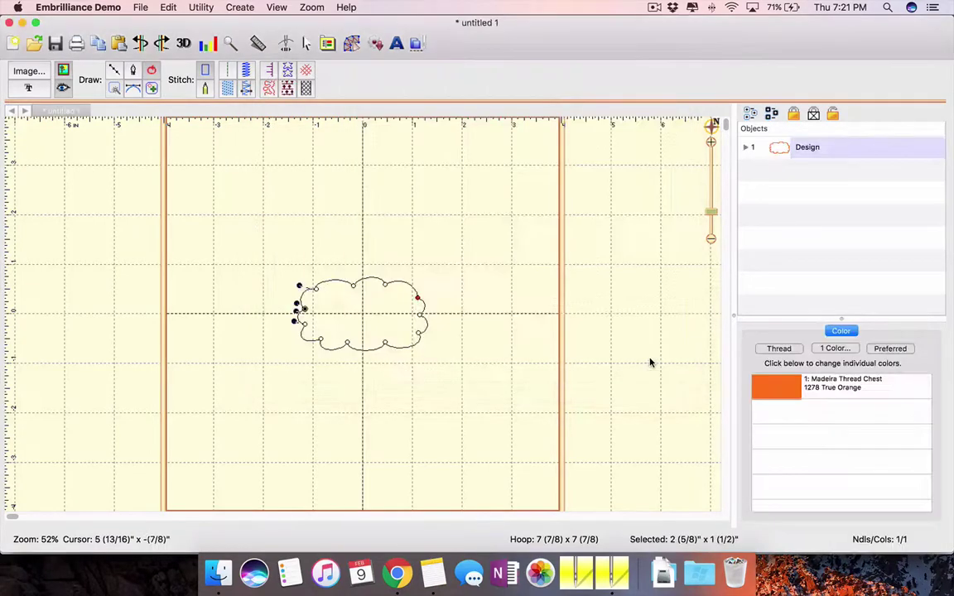
# Step: Enlarge the cloud to about 4 5/16" by 3 9/16" using its corner and bottom handles
pyautogui.click(454, 273)
pyautogui.click(421, 294)
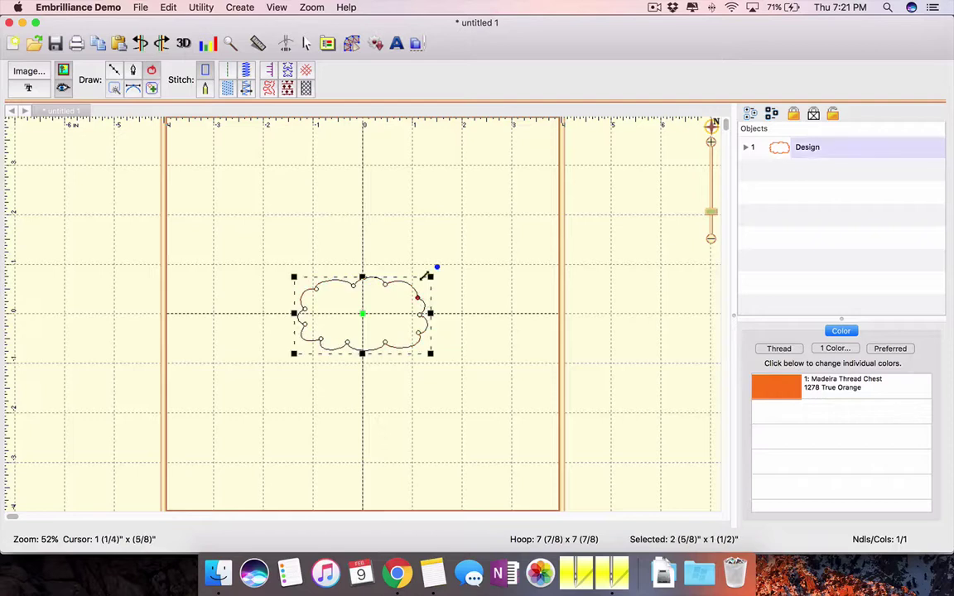
pyautogui.moveTo(431, 275); pyautogui.dragTo(517, 229)
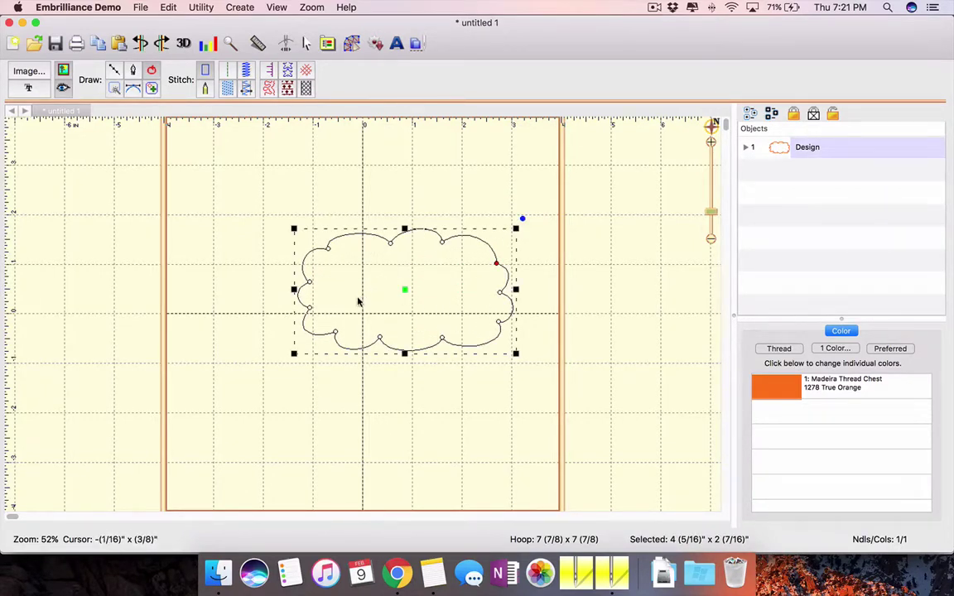
pyautogui.moveTo(405, 353); pyautogui.dragTo(411, 411)
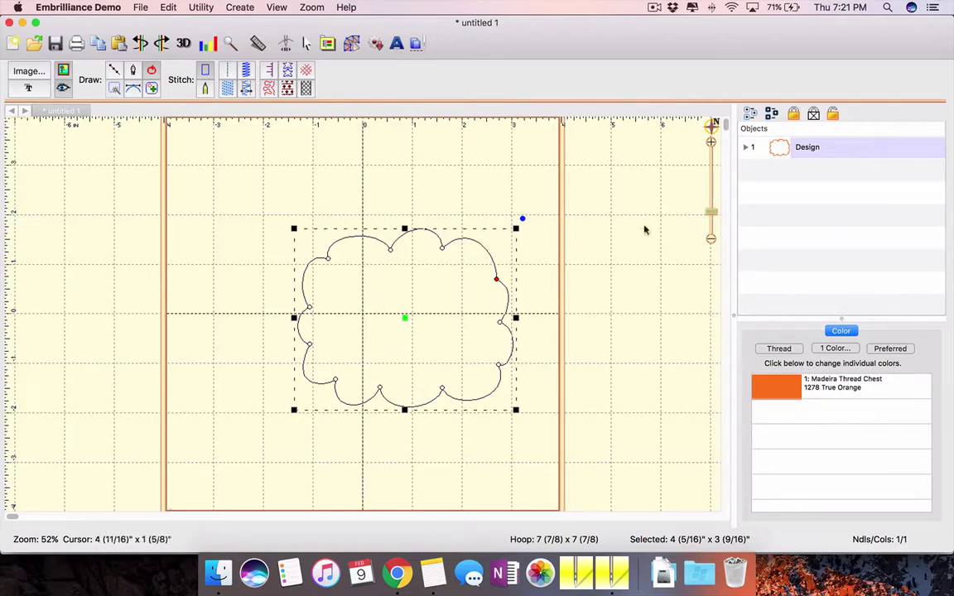
# Step: Give the cloud a motif fill using Squared 11 from the Squared category
pyautogui.click(287, 88)
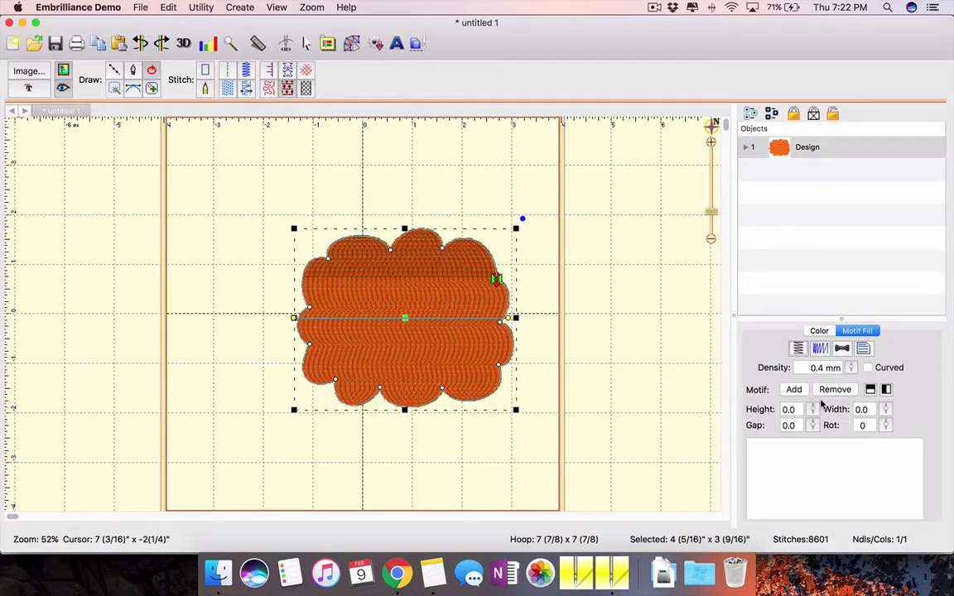
pyautogui.click(793, 390)
pyautogui.moveTo(203, 251); pyautogui.dragTo(137, 208)
pyautogui.click(231, 227)
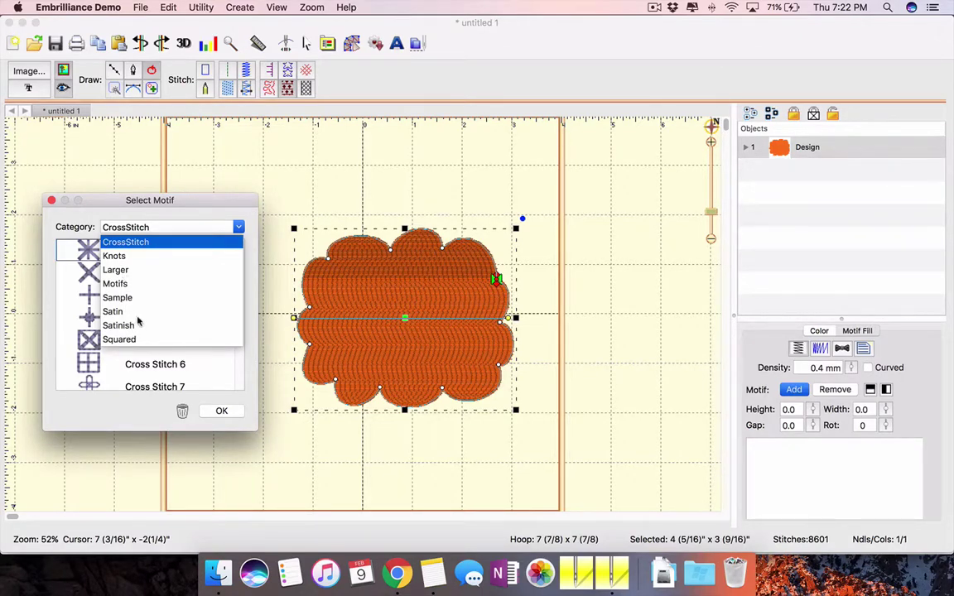
pyautogui.click(118, 340)
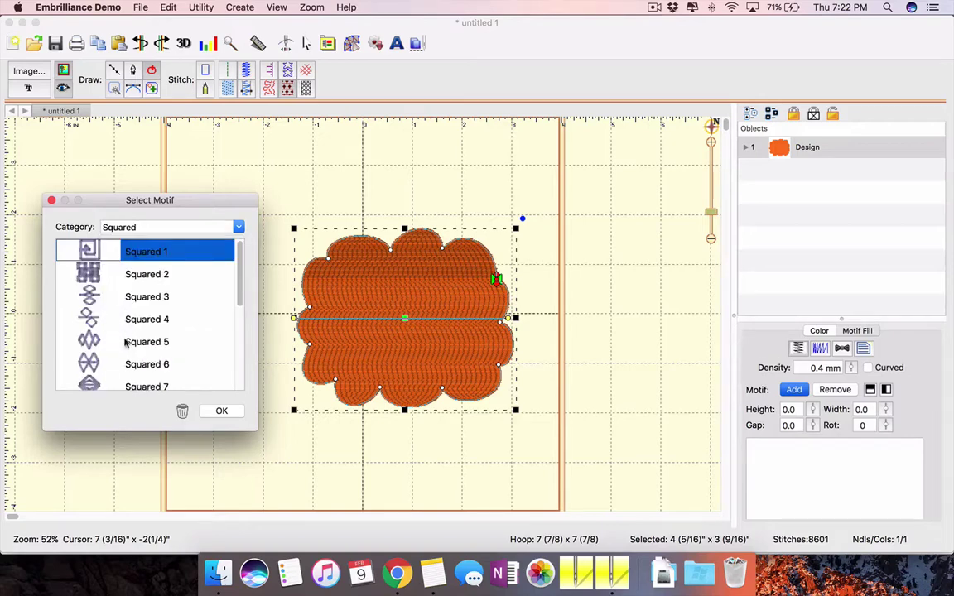
pyautogui.moveTo(241, 294); pyautogui.dragTo(235, 365)
pyautogui.click(133, 330)
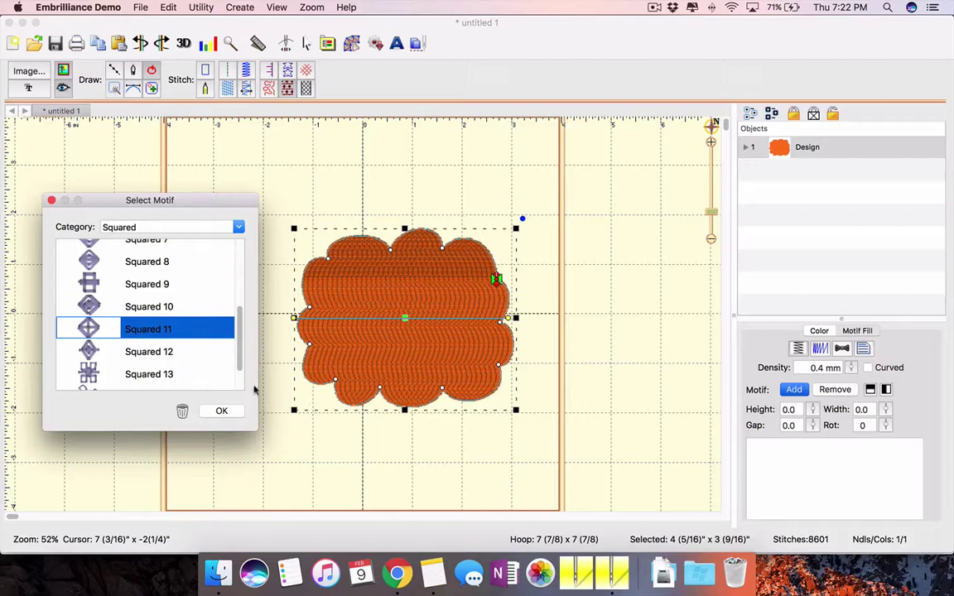
pyautogui.click(221, 412)
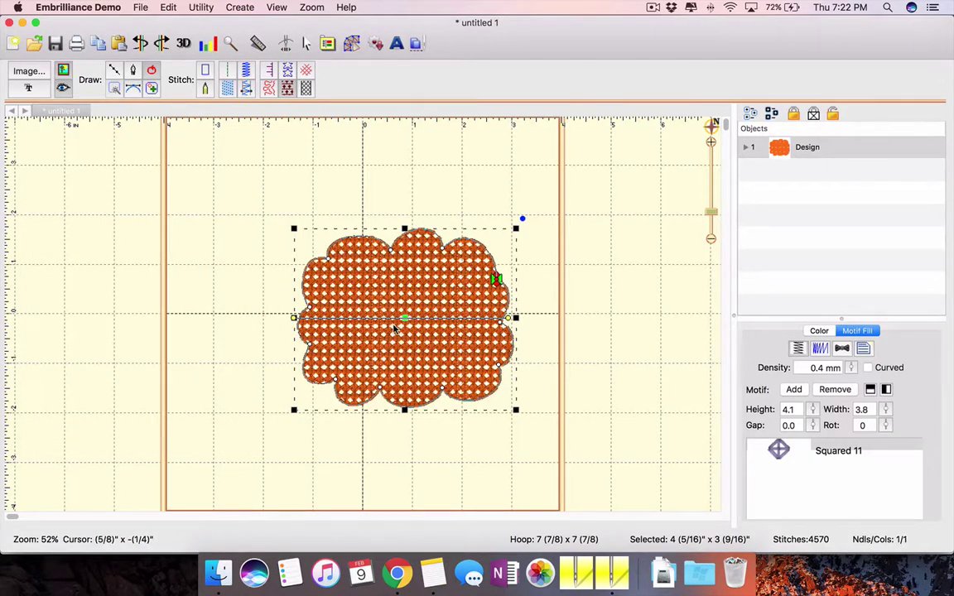
# Step: Zoom to 100% and resize the Squared 11 motif to height 12.7 and width 7.5
pyautogui.press('super+1')
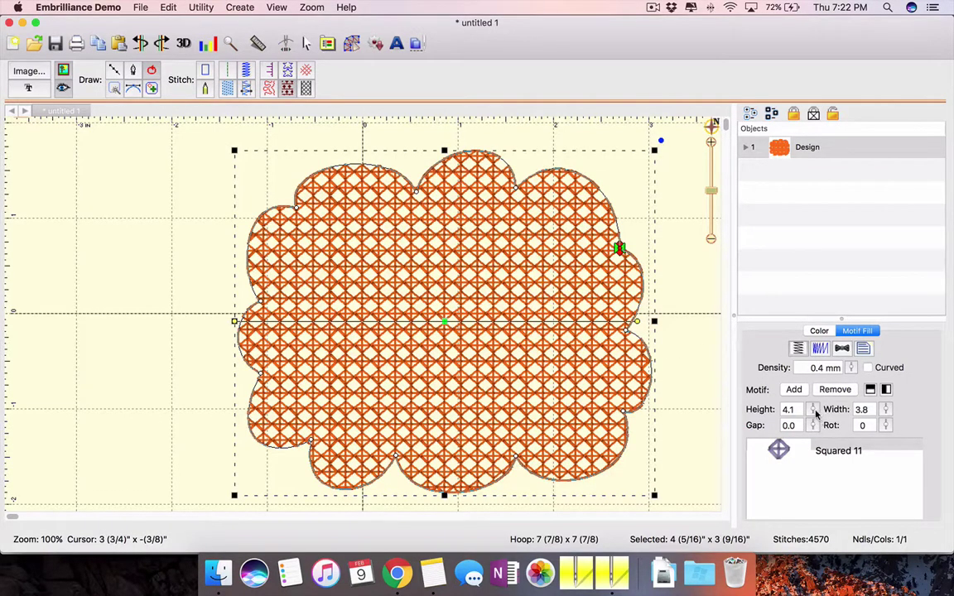
pyautogui.moveTo(814, 414); pyautogui.dragTo(815, 394)
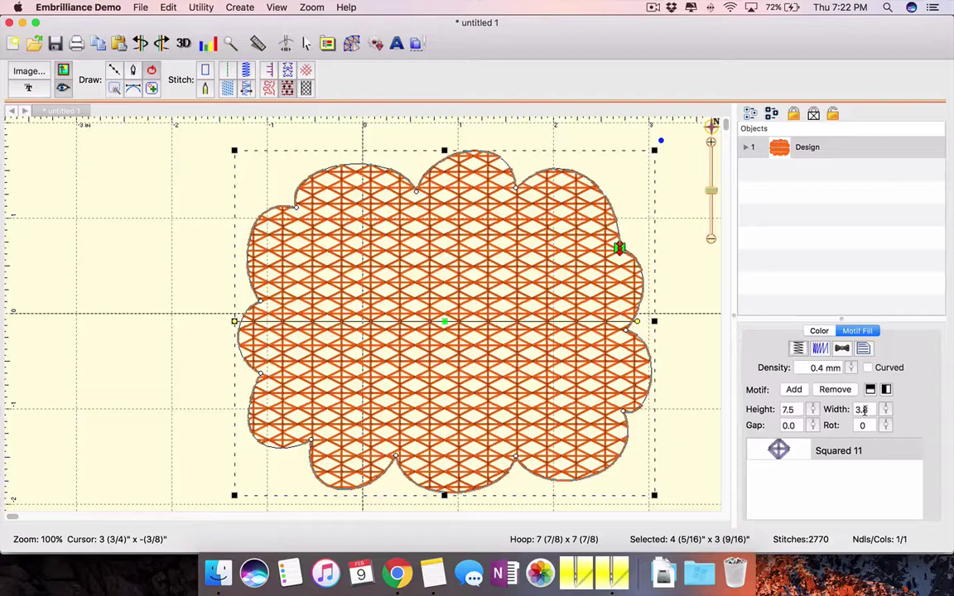
pyautogui.moveTo(886, 411); pyautogui.dragTo(885, 389)
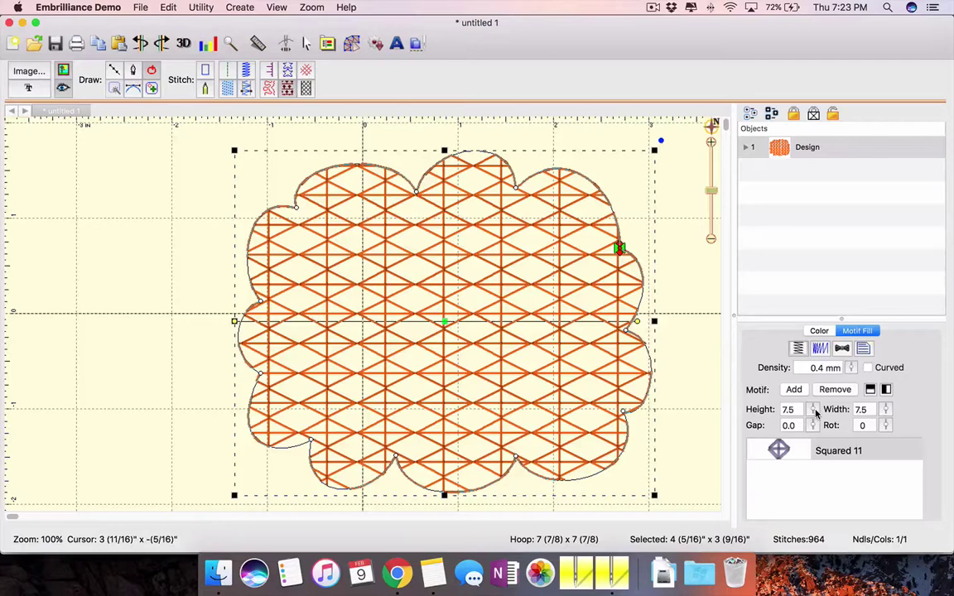
pyautogui.moveTo(814, 412); pyautogui.dragTo(778, 336)
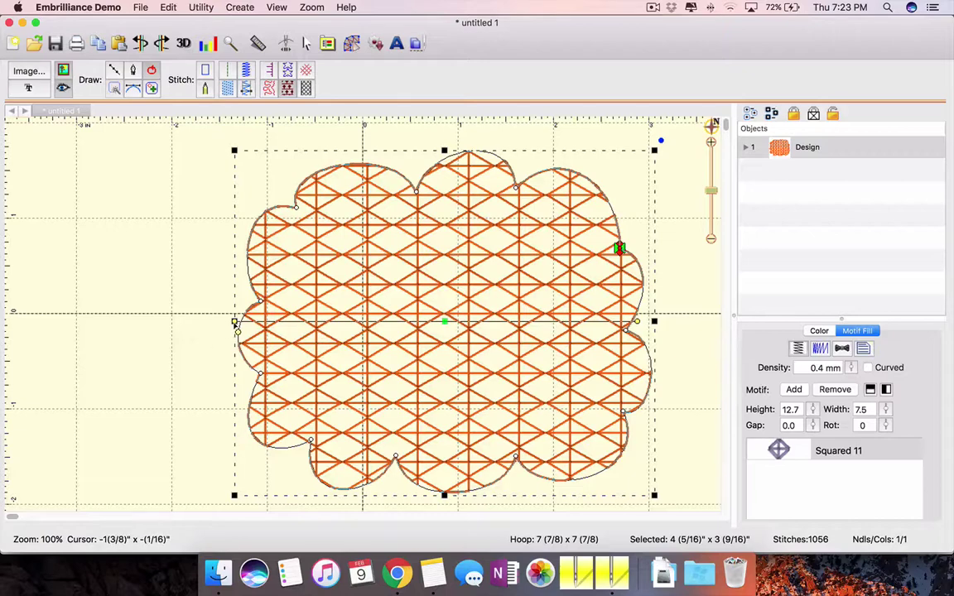
# Step: Make the fill inclination line vertical and set the motif to height 4.9, width 12.9
pyautogui.moveTo(235, 323); pyautogui.dragTo(445, 151)
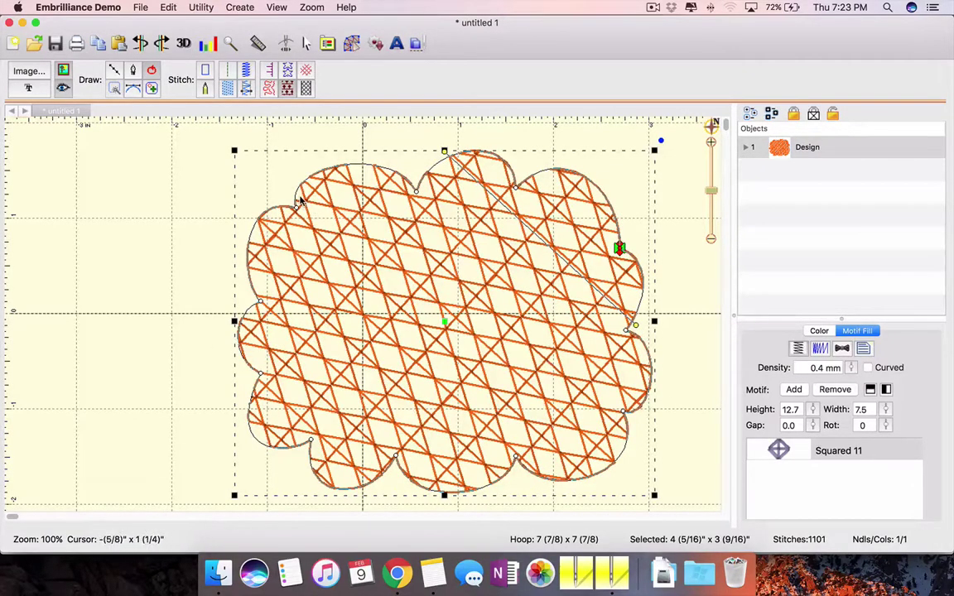
pyautogui.moveTo(634, 327); pyautogui.dragTo(447, 498)
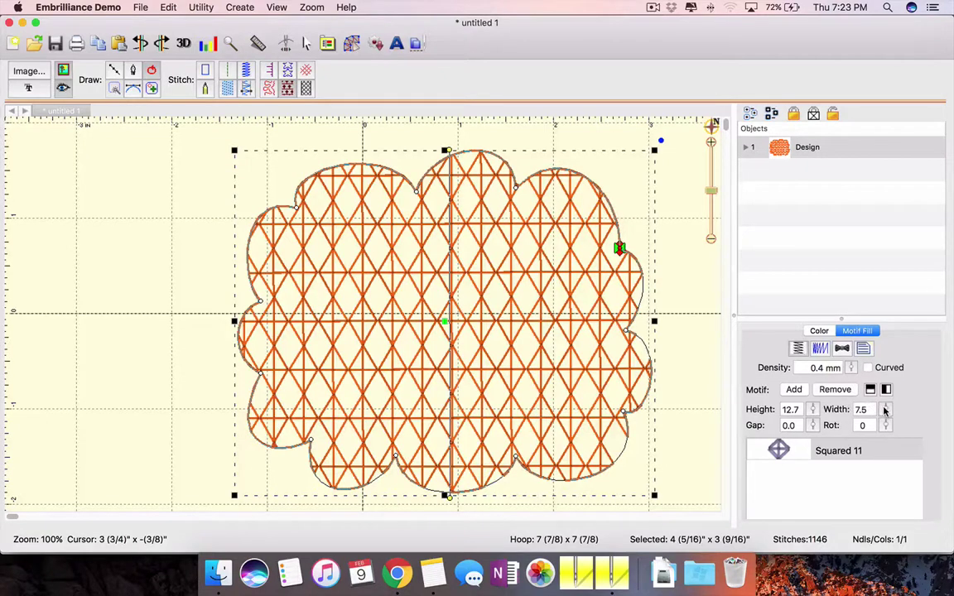
pyautogui.moveTo(813, 409); pyautogui.dragTo(812, 458)
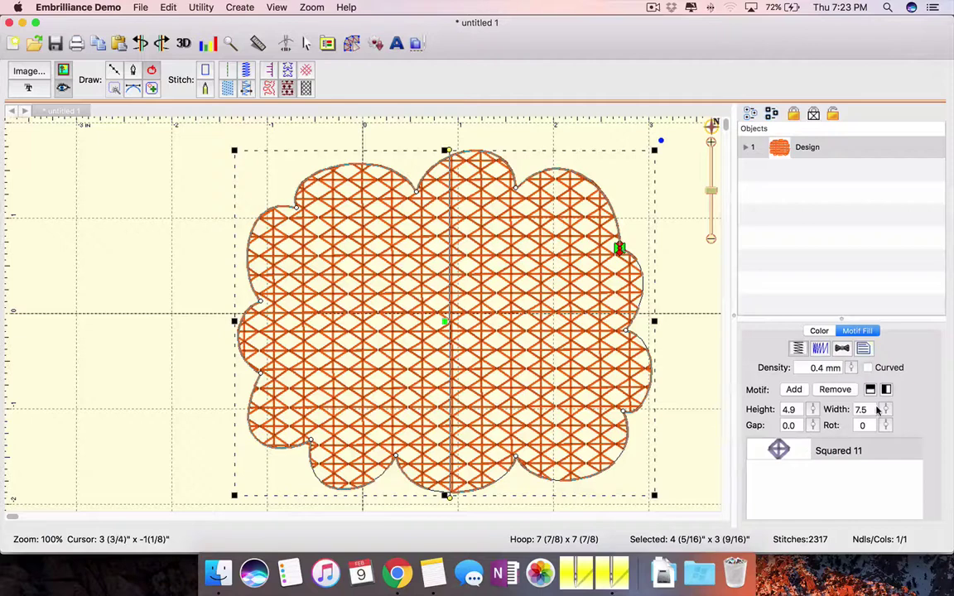
pyautogui.moveTo(887, 412); pyautogui.dragTo(889, 373)
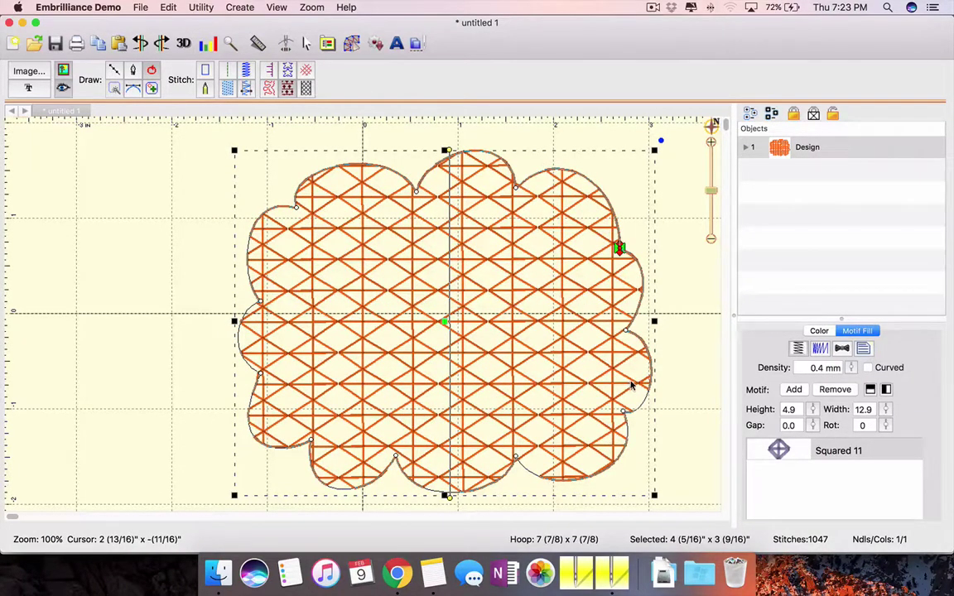
# Step: Add Squared 4 as a second motif alongside Squared 11 in the fill
pyautogui.click(794, 389)
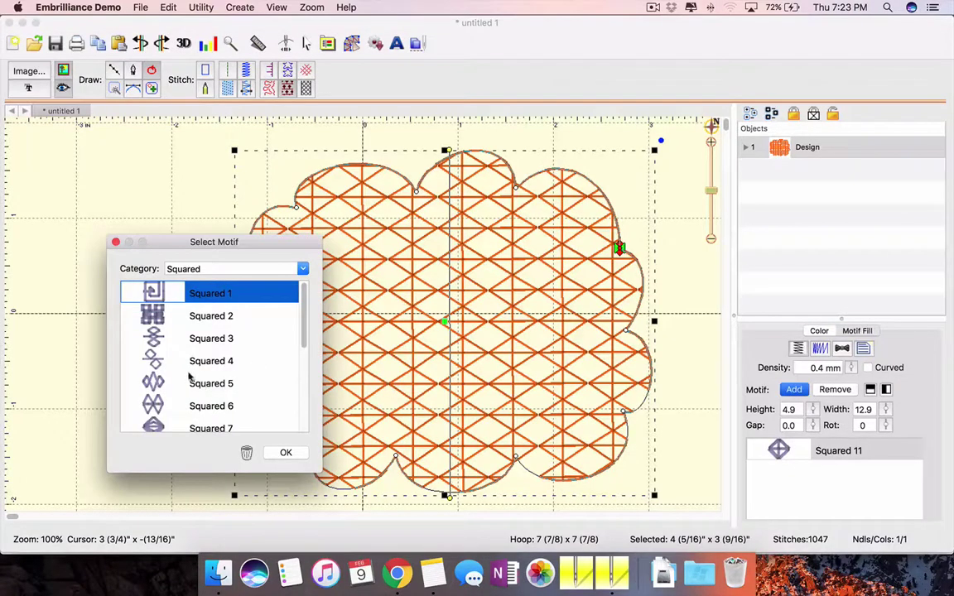
pyautogui.click(157, 362)
pyautogui.click(284, 452)
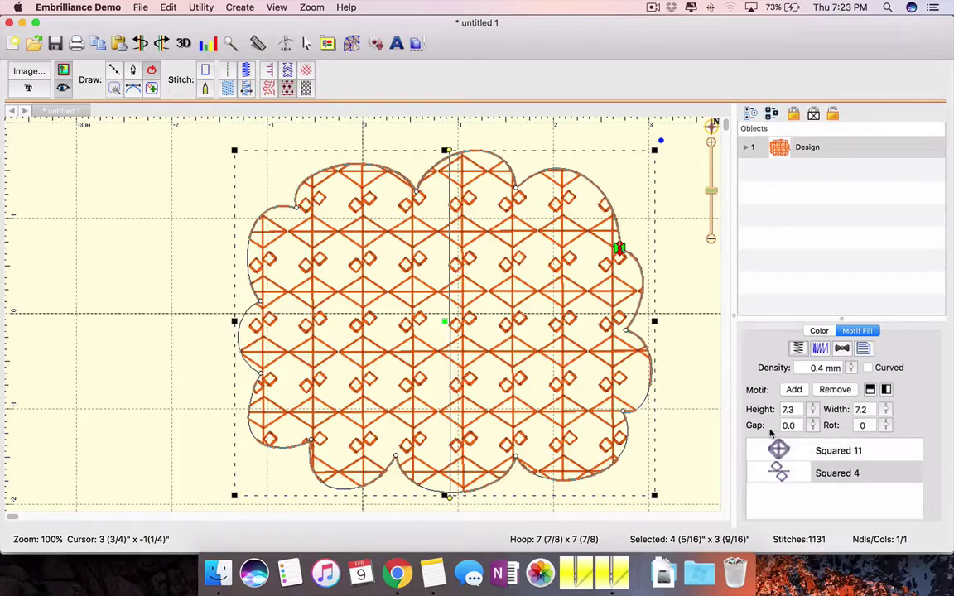
# Step: Make the inclination line curved, sweeping from the cloud's left through its lower middle
pyautogui.click(867, 367)
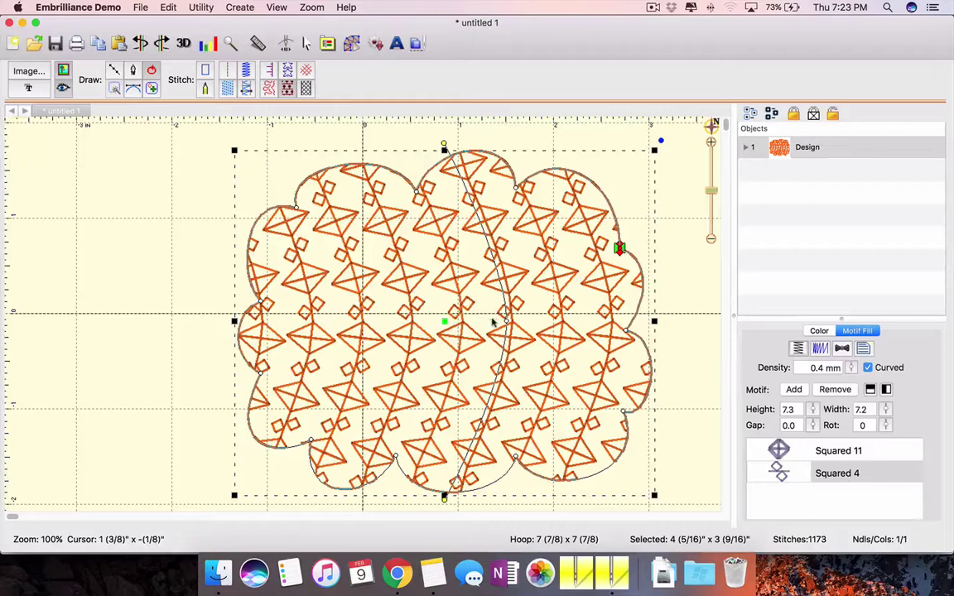
pyautogui.moveTo(506, 325); pyautogui.dragTo(340, 326)
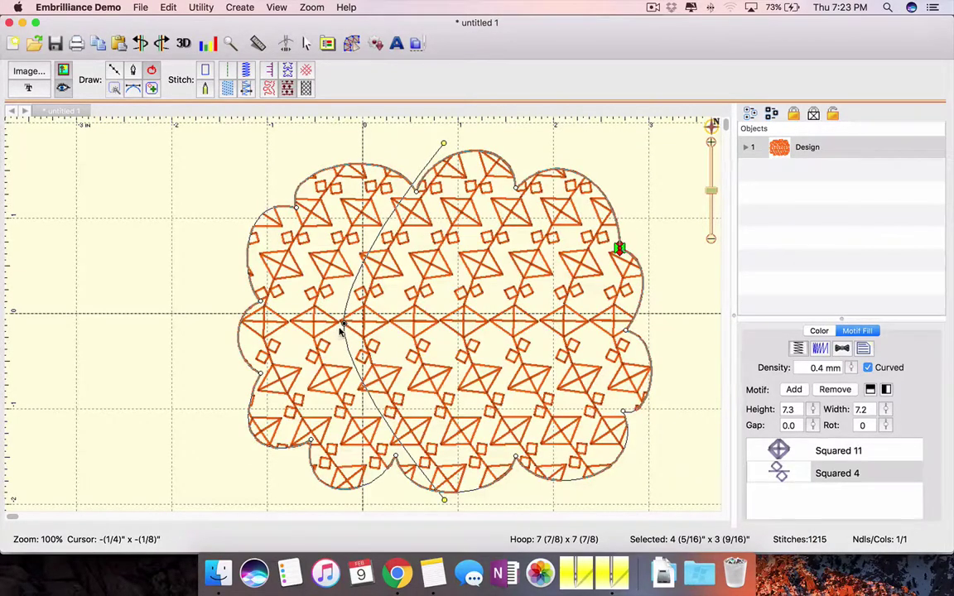
pyautogui.moveTo(436, 145); pyautogui.dragTo(203, 260)
pyautogui.moveTo(346, 329); pyautogui.dragTo(497, 282)
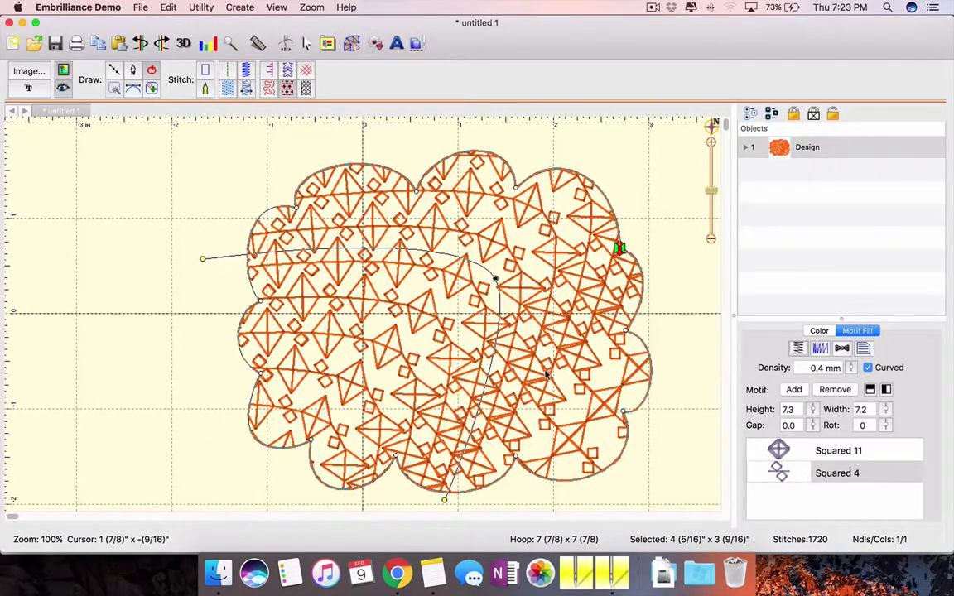
pyautogui.moveTo(496, 284); pyautogui.dragTo(405, 281)
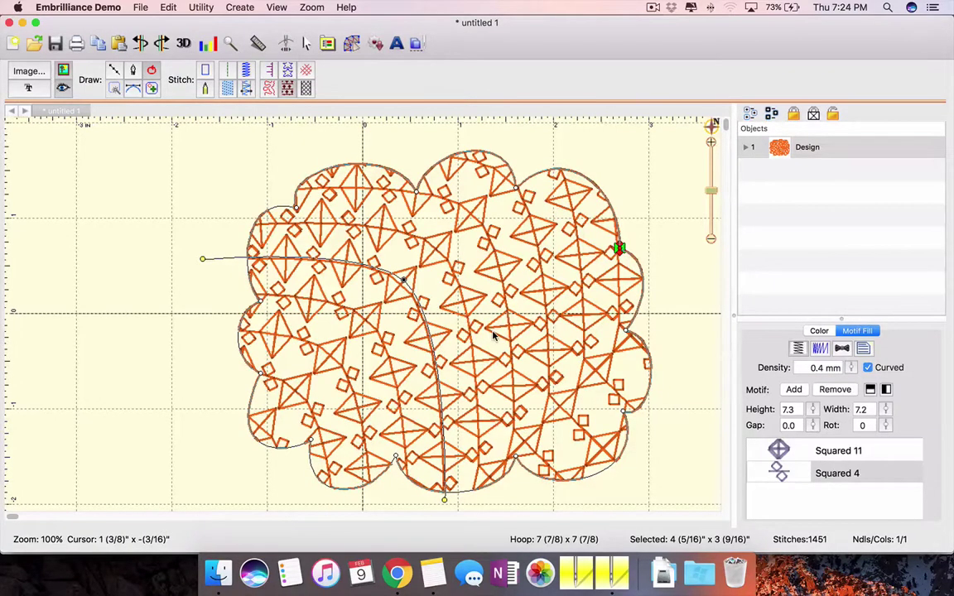